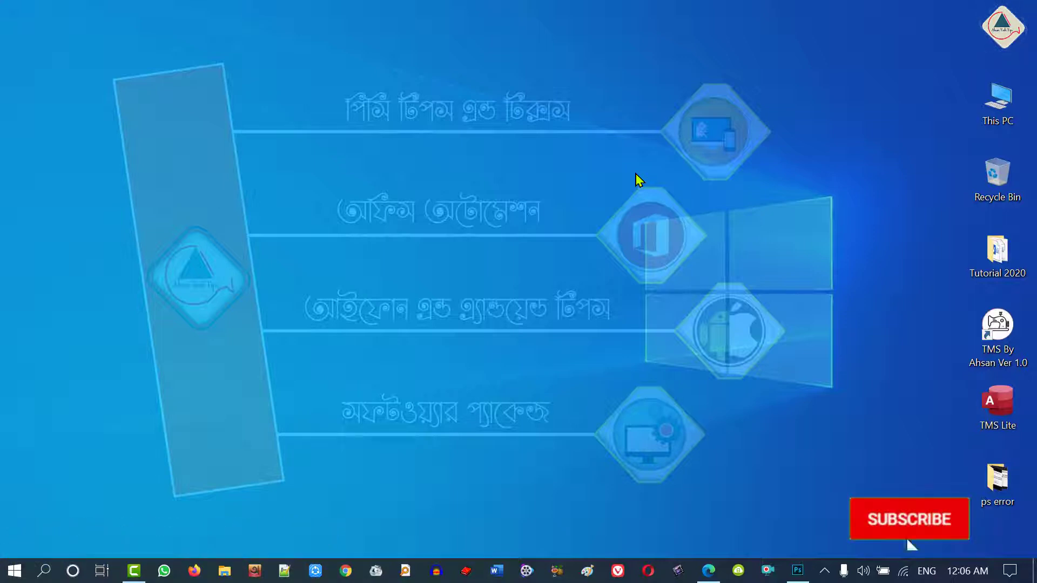
Open the ps error folder and preview the error screenshot in a photo viewer
double_click(996, 476)
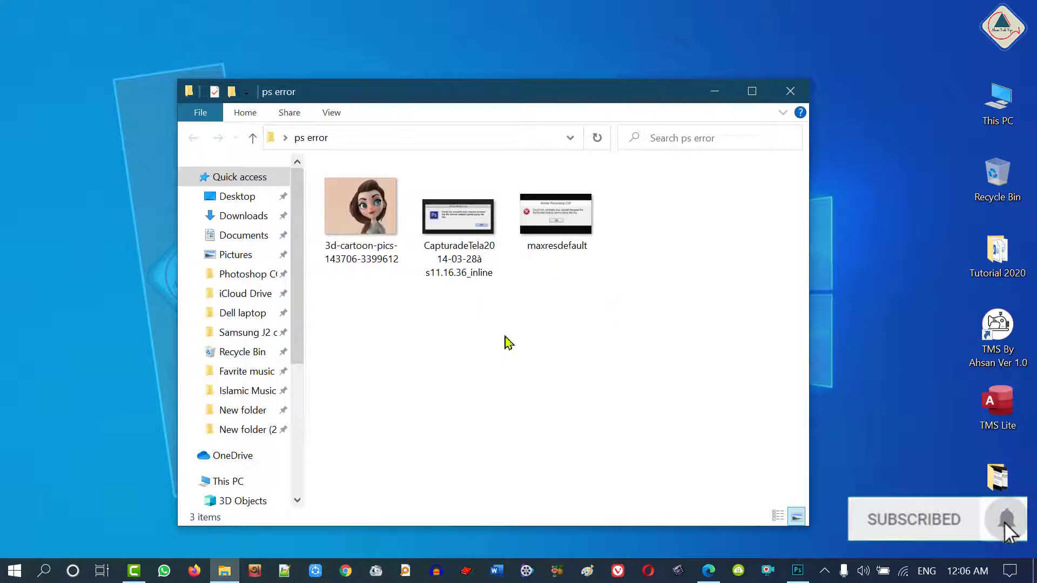
click(471, 229)
double_click(471, 229)
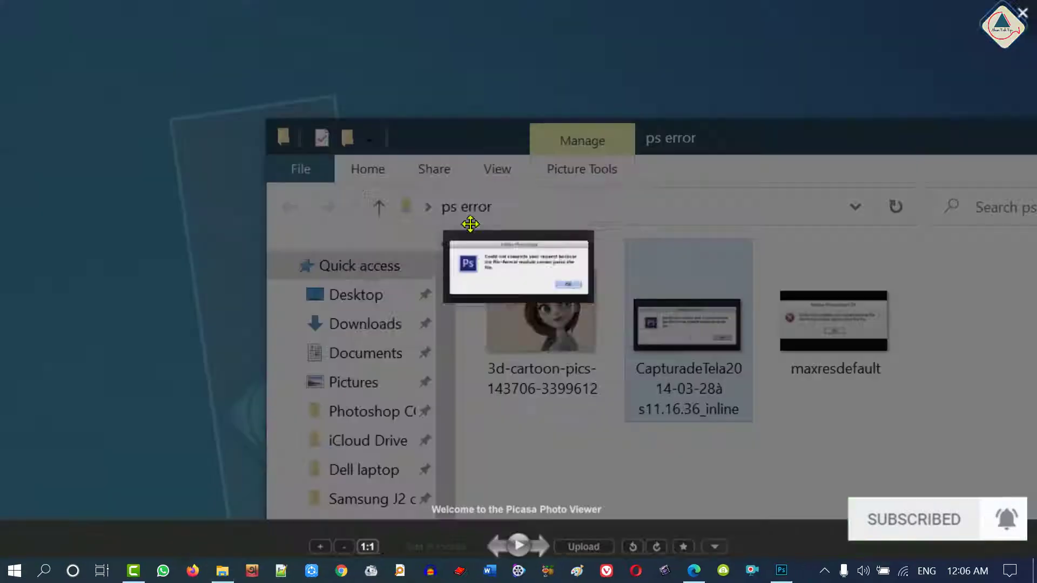
scroll(465, 238, up, 3)
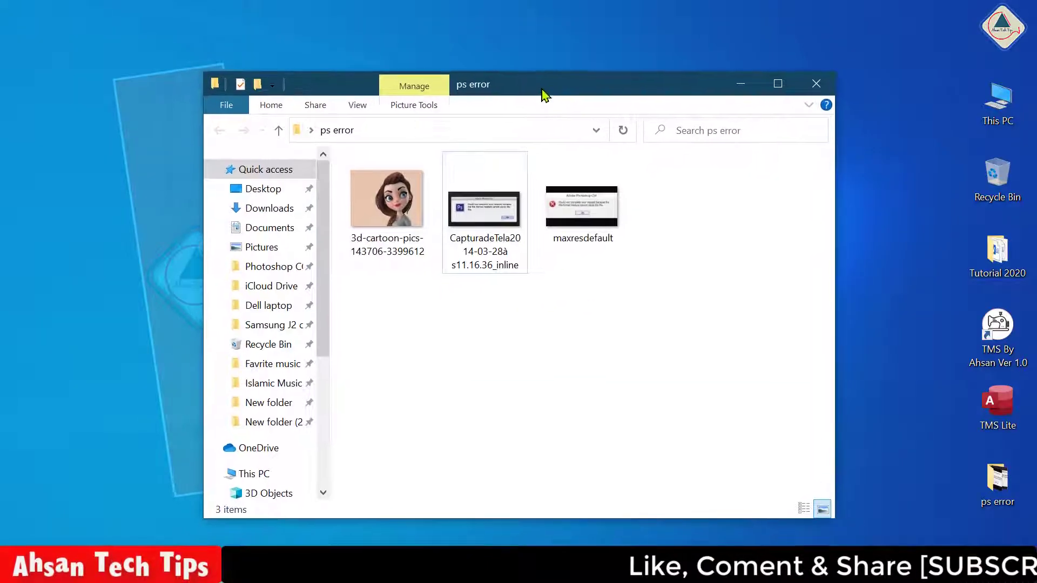
drag(517, 103, 566, 83)
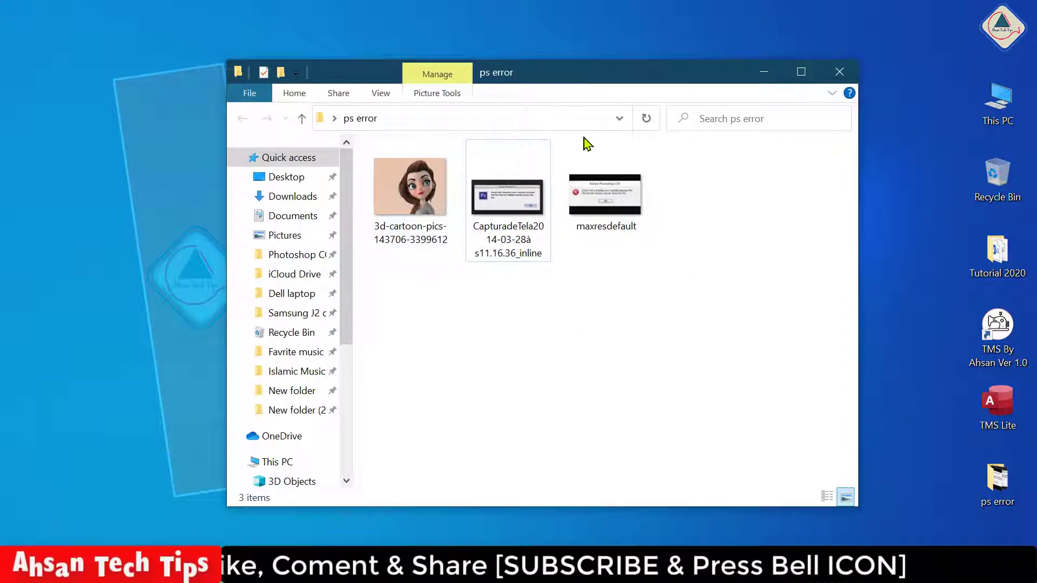
key(Left)
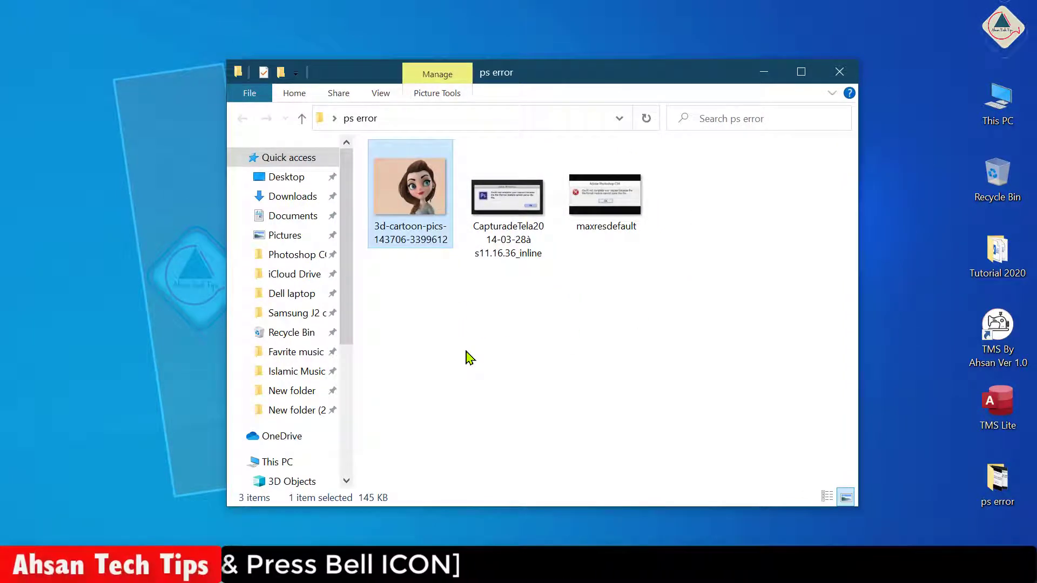
right_click(408, 205)
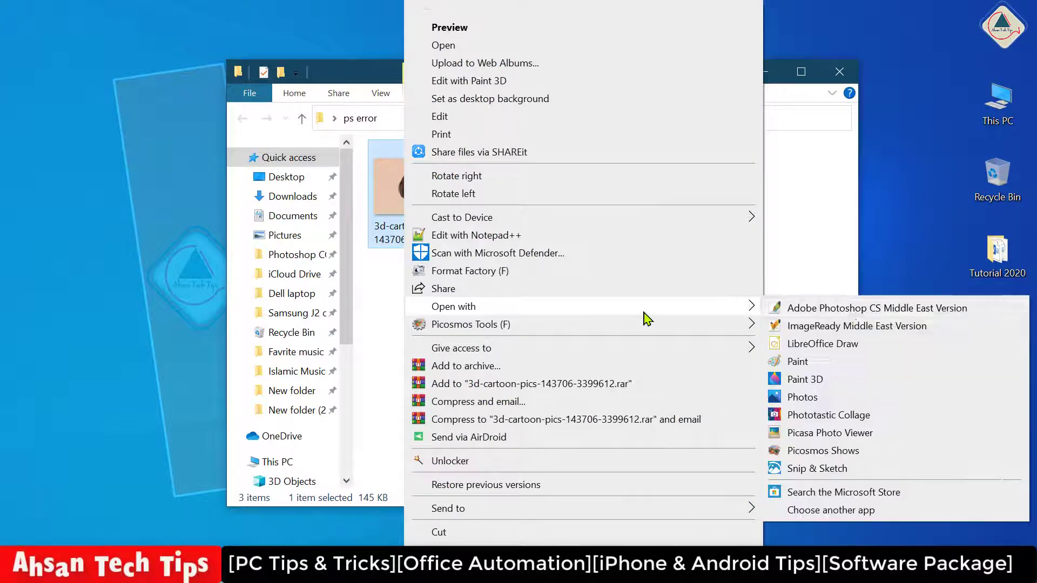
mouse_move(454, 306)
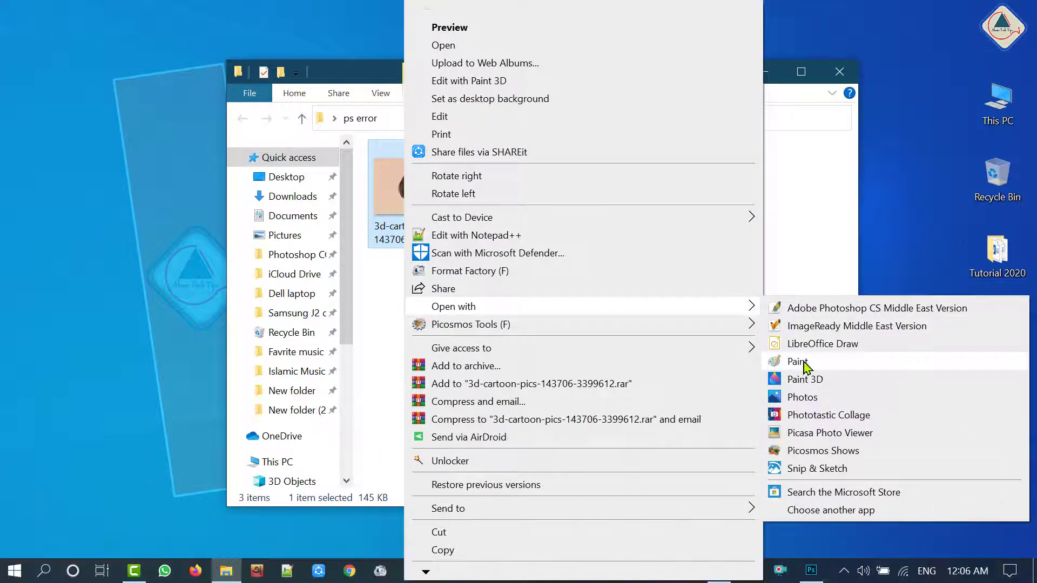
click(804, 364)
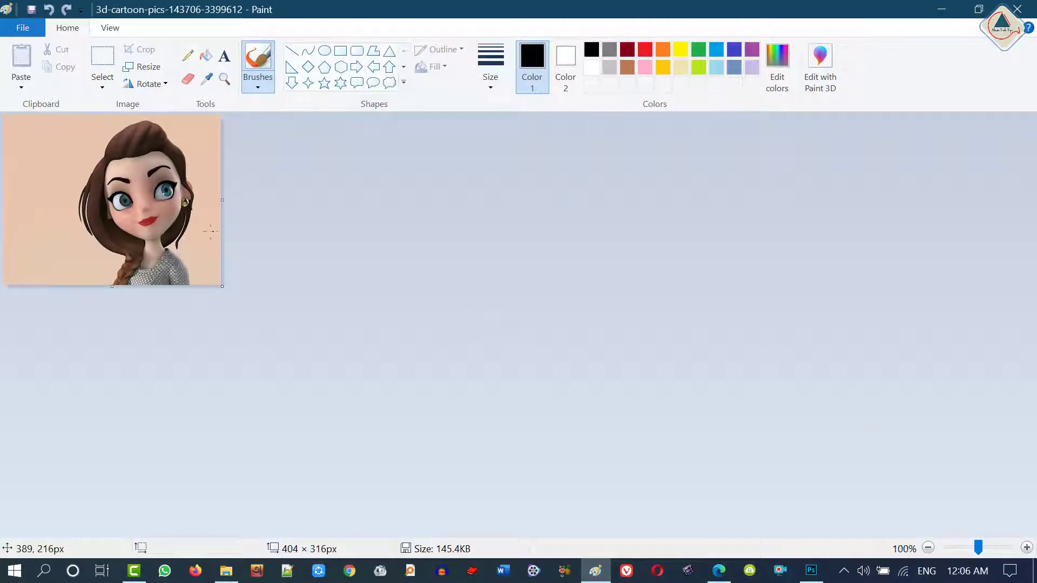
Start a Save as copy in Paint, targeting the Desktop in JPEG format
click(23, 28)
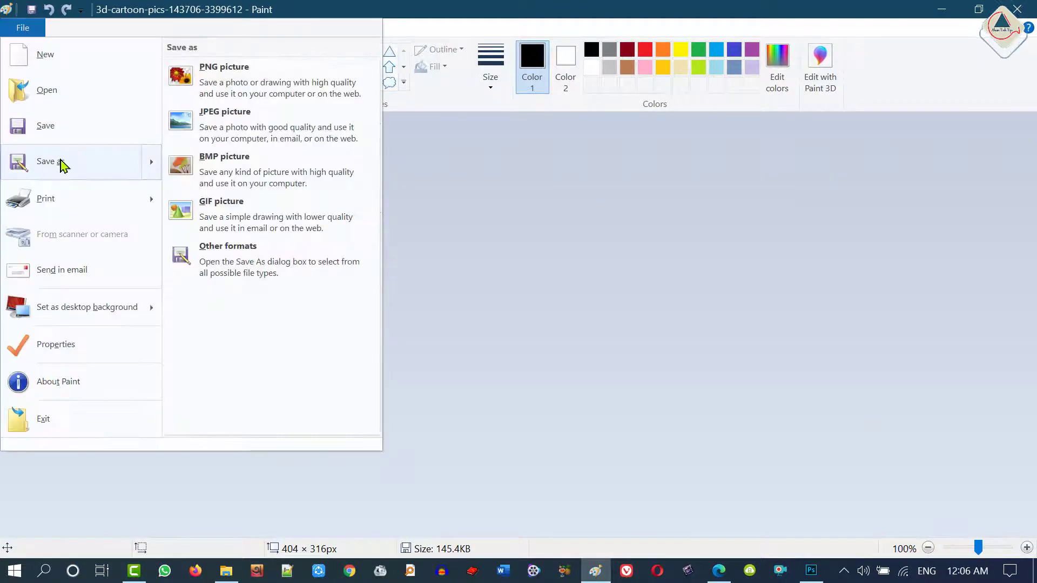
click(454, 246)
click(337, 191)
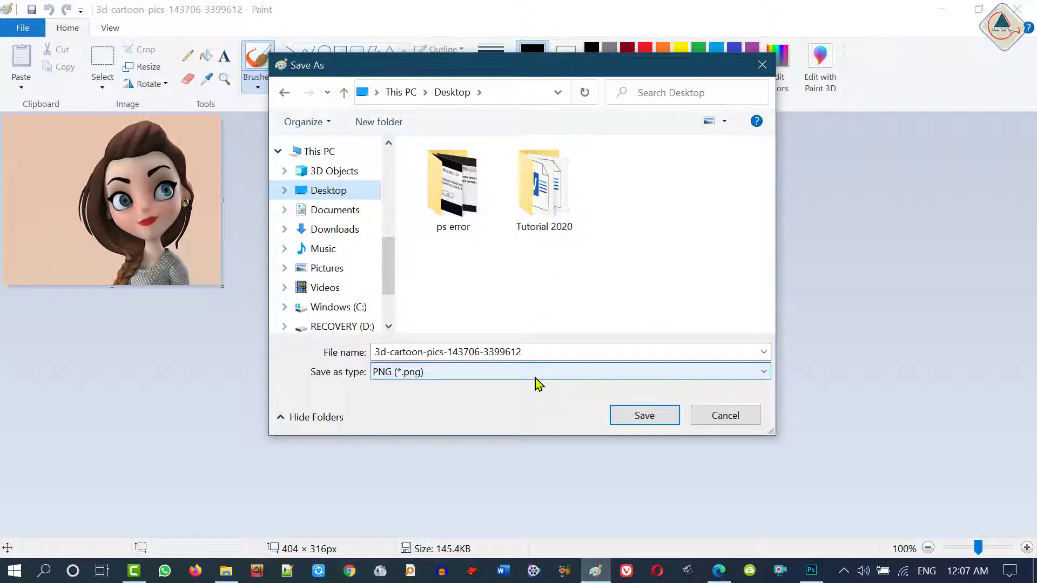
click(767, 377)
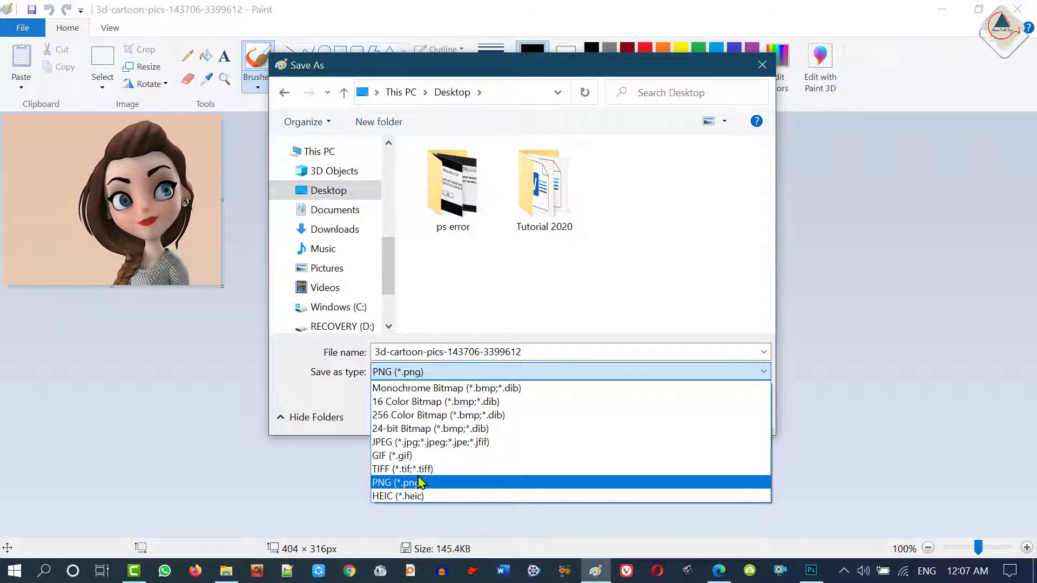
click(430, 444)
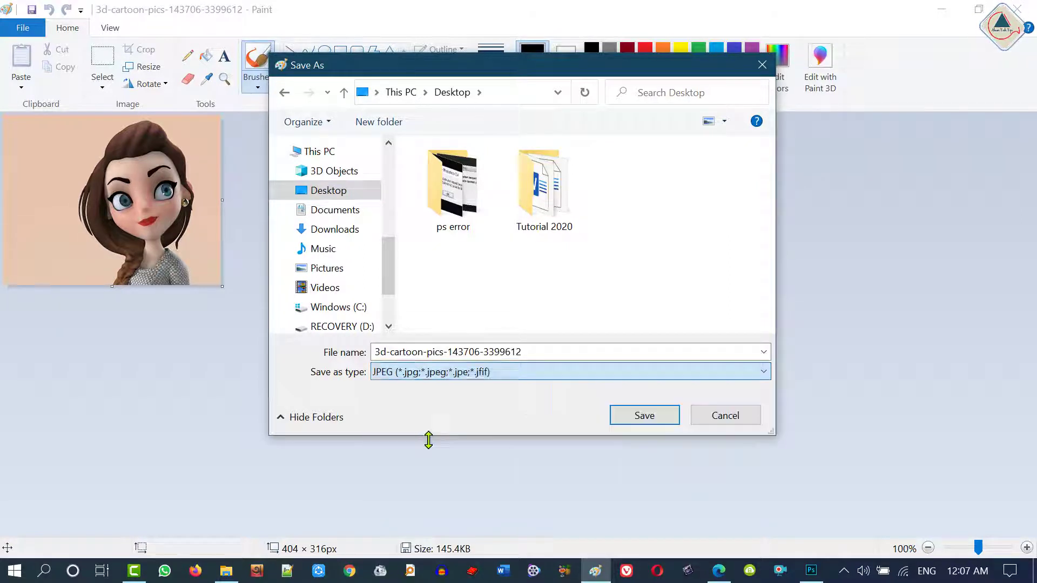
Name the file 555, save it, and accept the transparency-loss warning
double_click(546, 352)
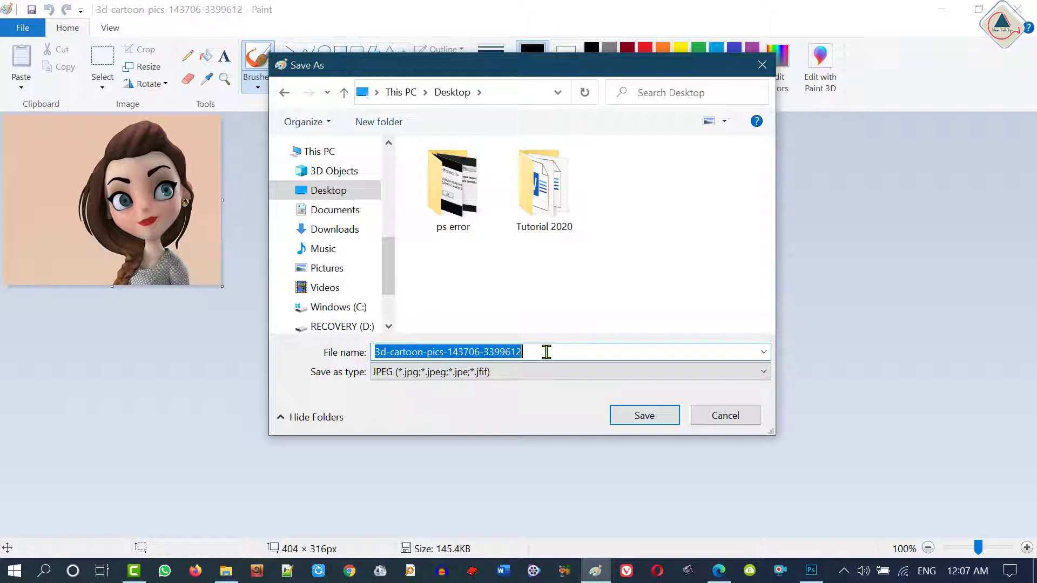
text(555)
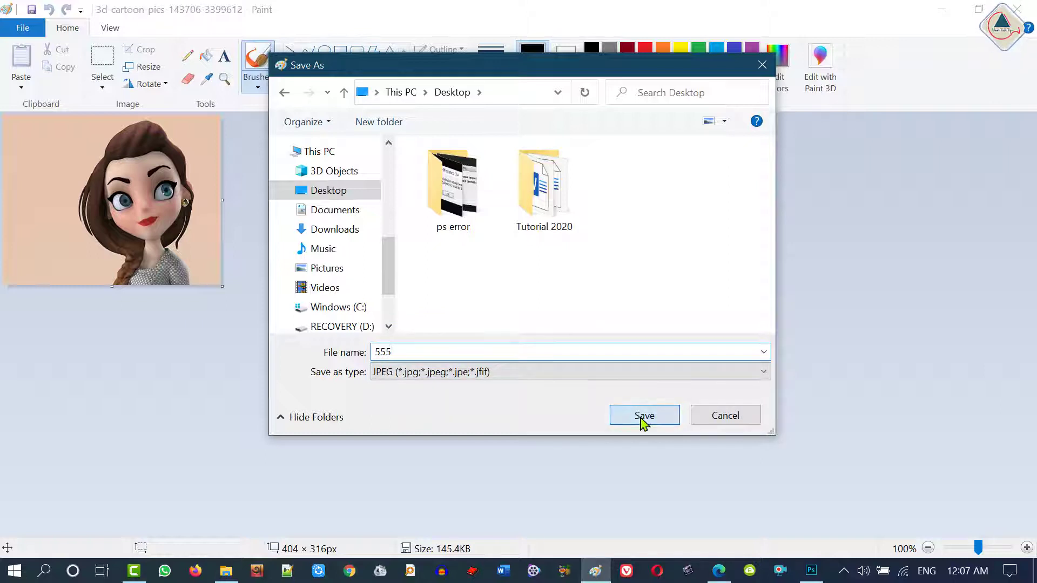
click(643, 416)
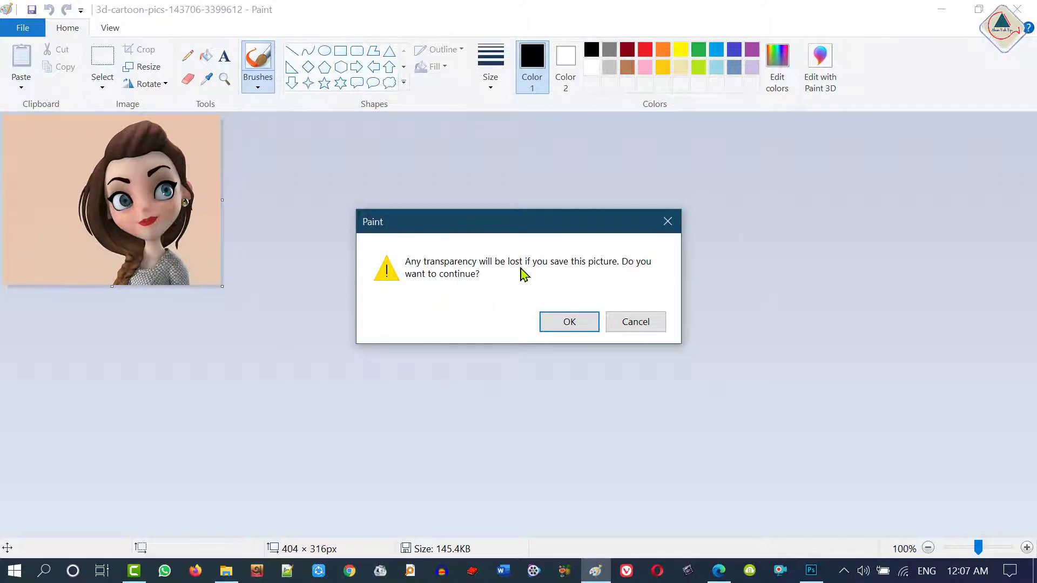
click(570, 323)
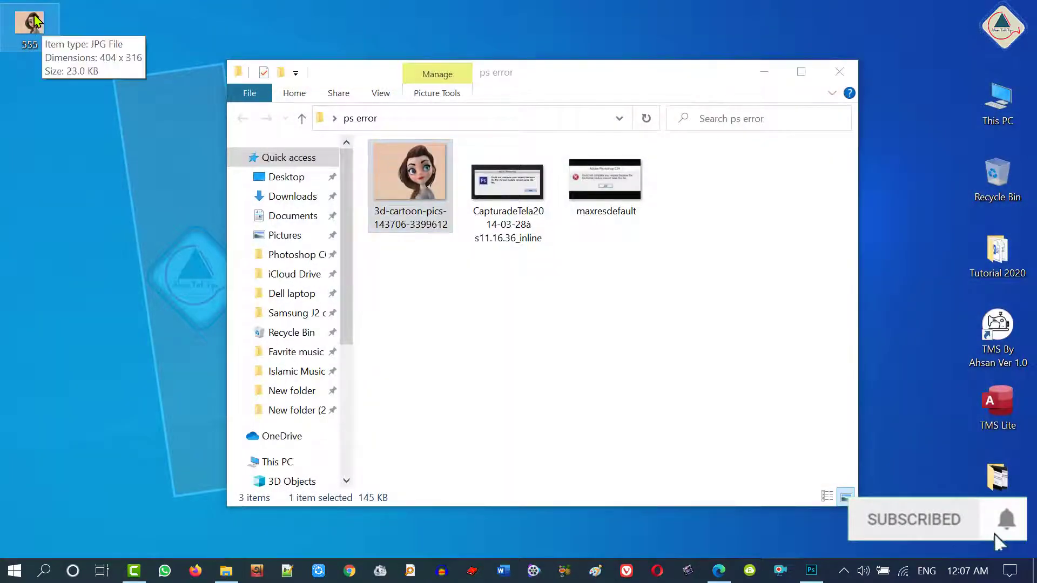
Close the ps error Explorer window and bring Photoshop to the front
drag(36, 23, 40, 63)
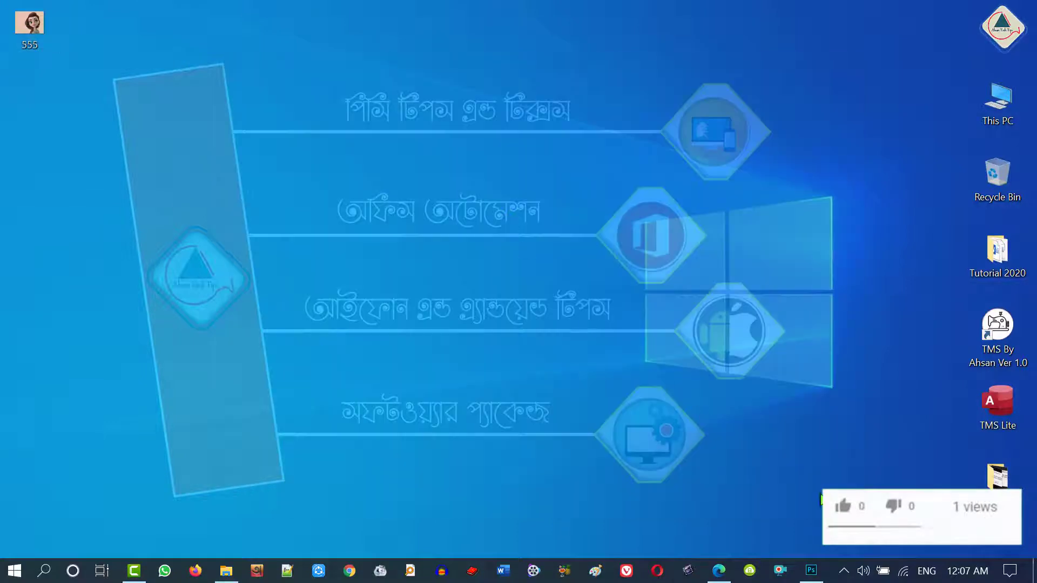
click(811, 571)
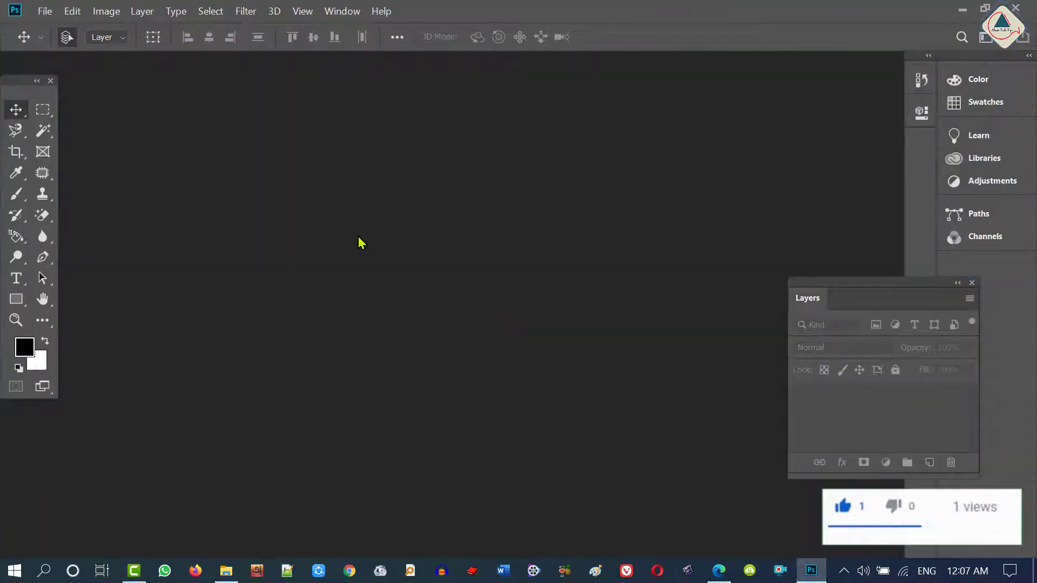
Open 555.jpg from the Desktop in Photoshop through File > Open
click(43, 11)
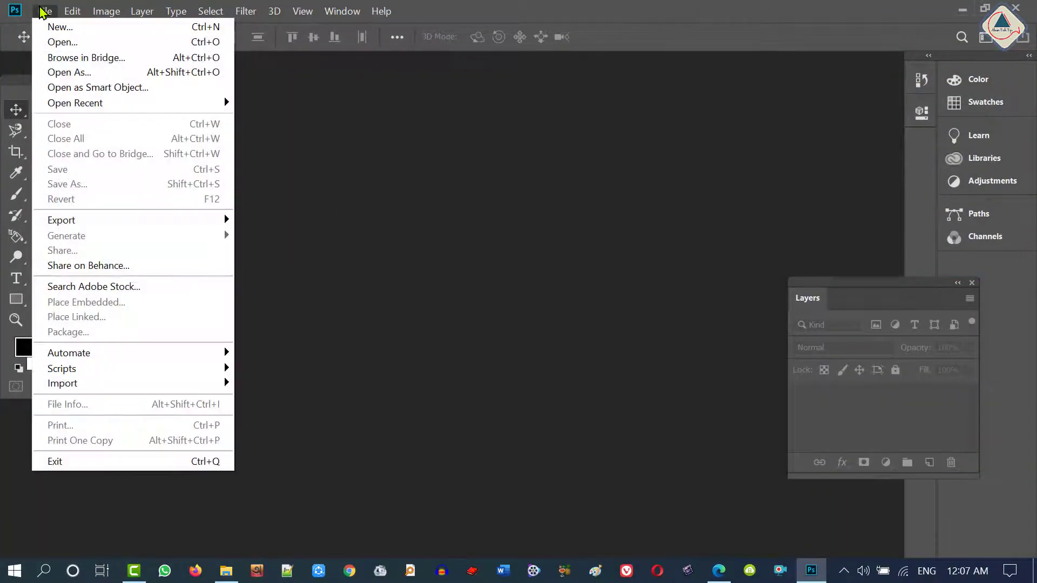
click(81, 42)
click(383, 181)
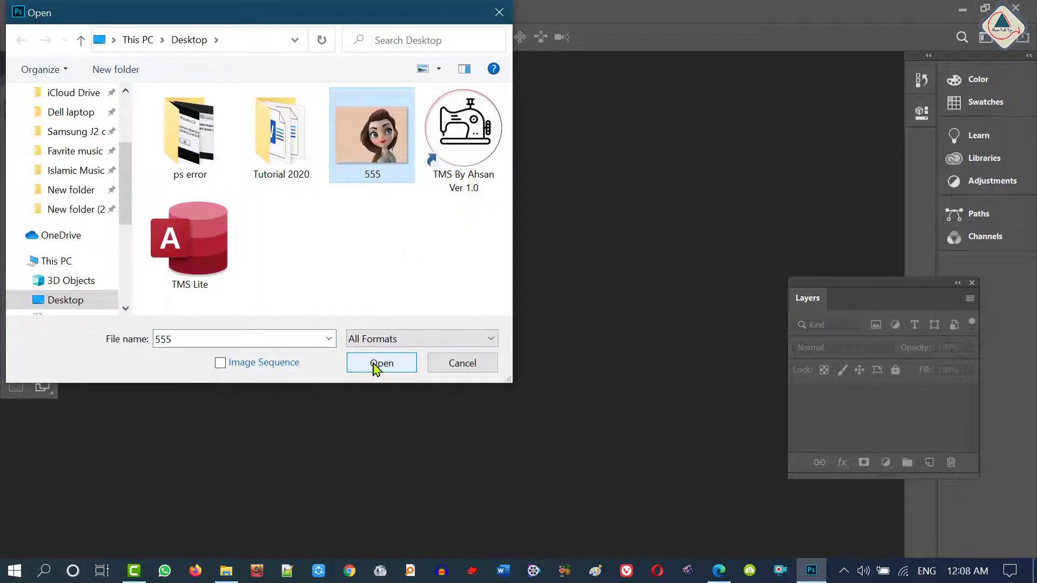
click(378, 365)
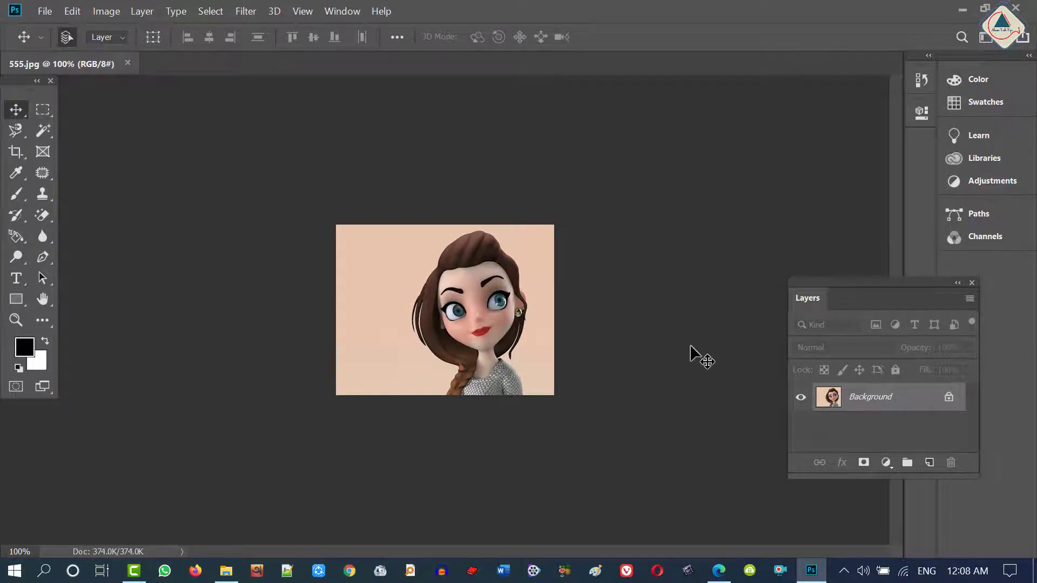
Zoom the 555.jpg cartoon in to 200% with Ctrl++
key(ctrl+plus)
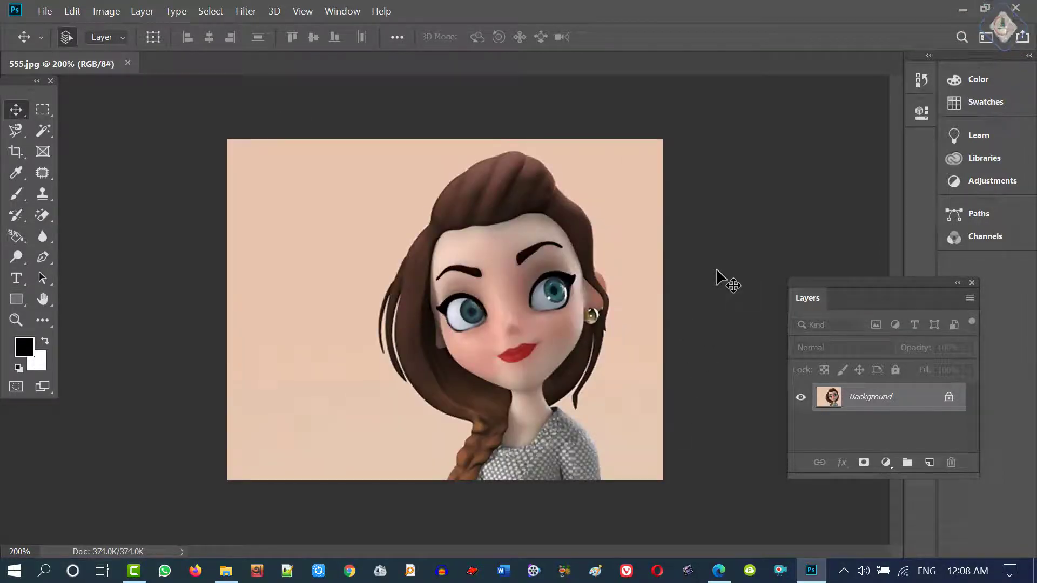